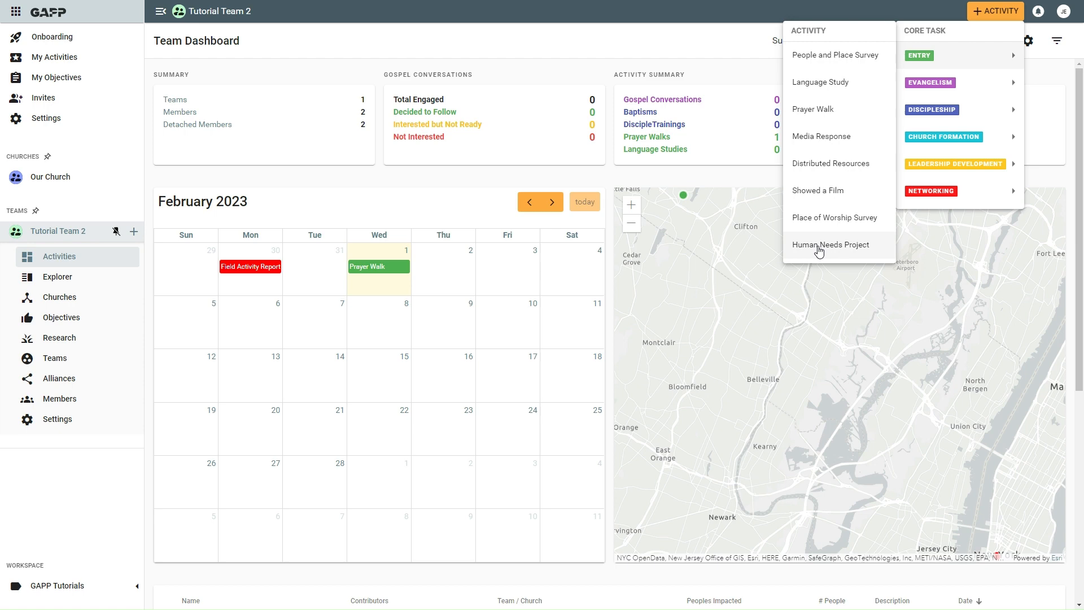
Start a new Human Needs Project activity and add the first suggested team member as a contributor
left_click(818, 247)
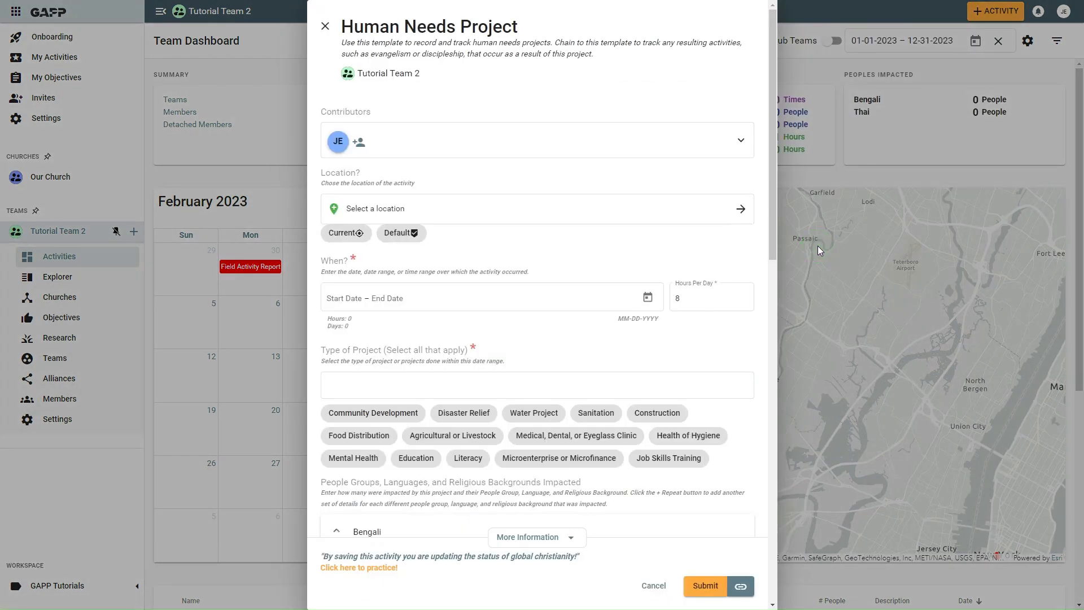
left_click(359, 144)
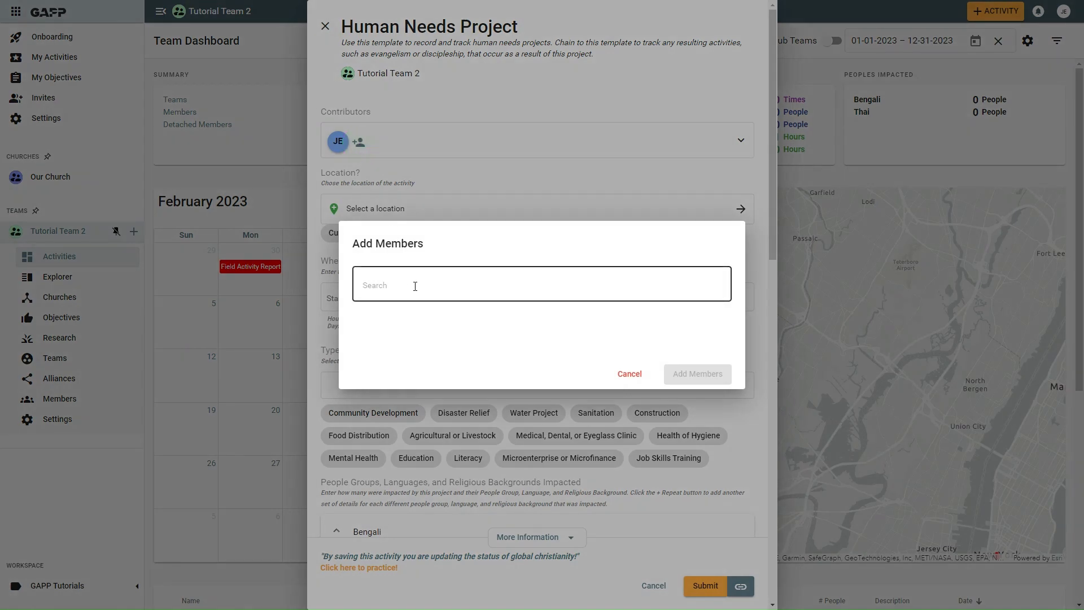
left_click(415, 286)
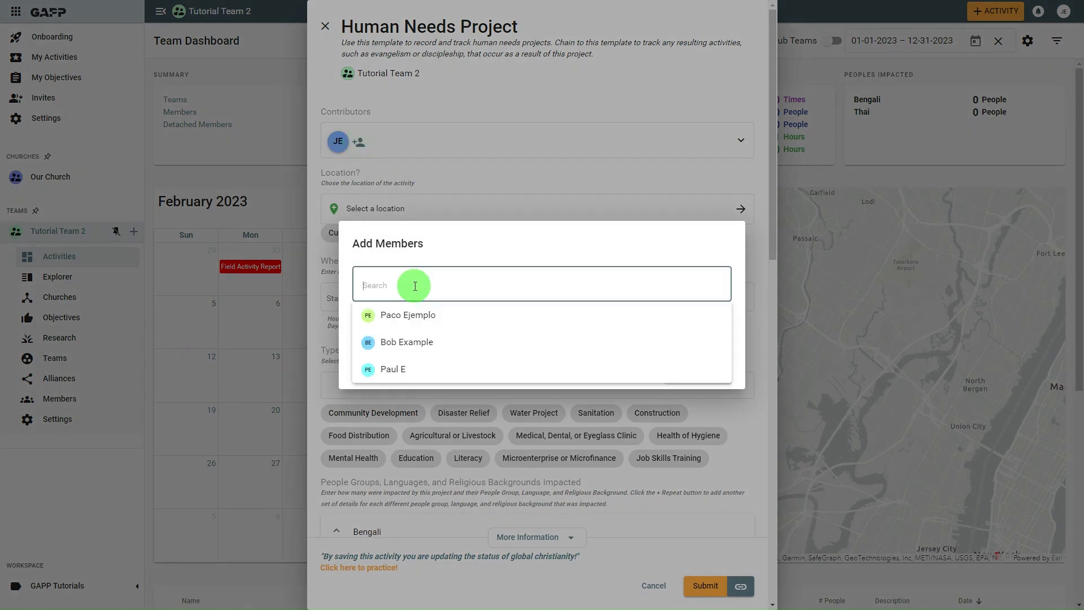
left_click(417, 315)
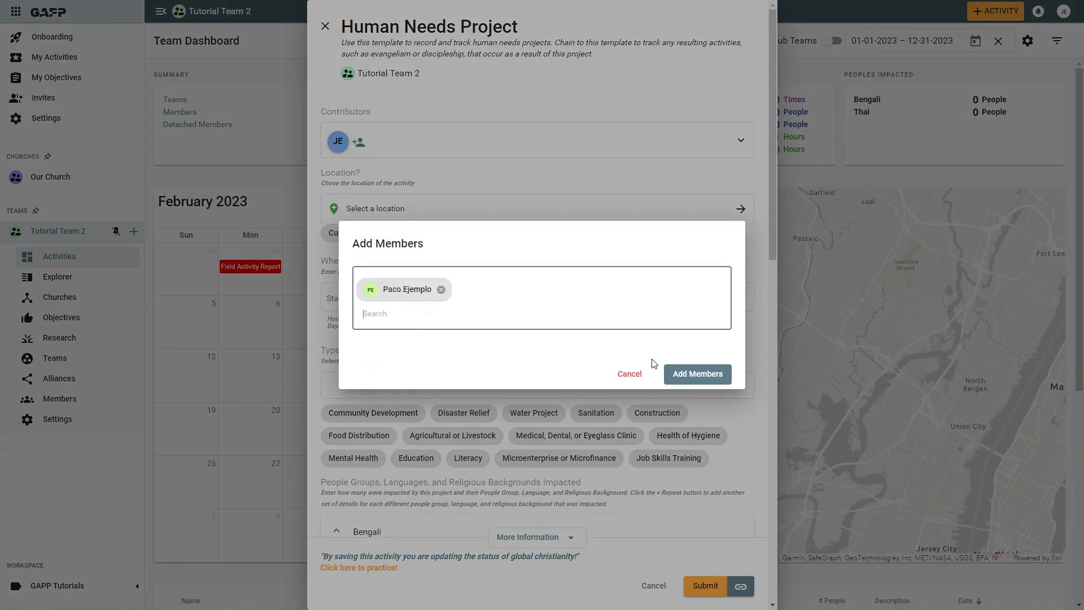
left_click(696, 376)
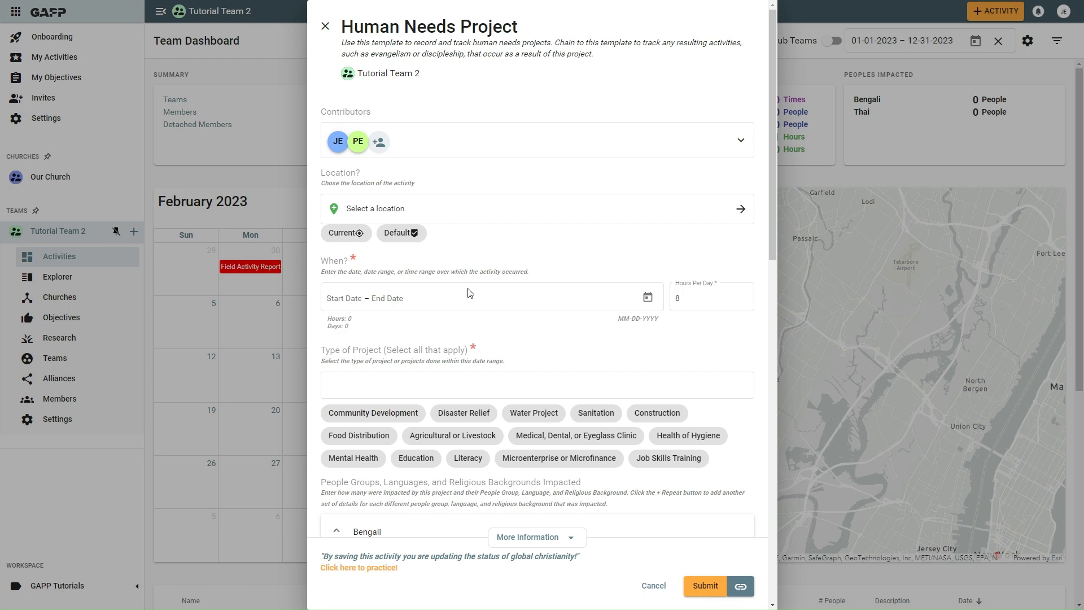
Set the activity location to a map point in West Orange, New Jersey, starting from the team's default location
left_click(399, 234)
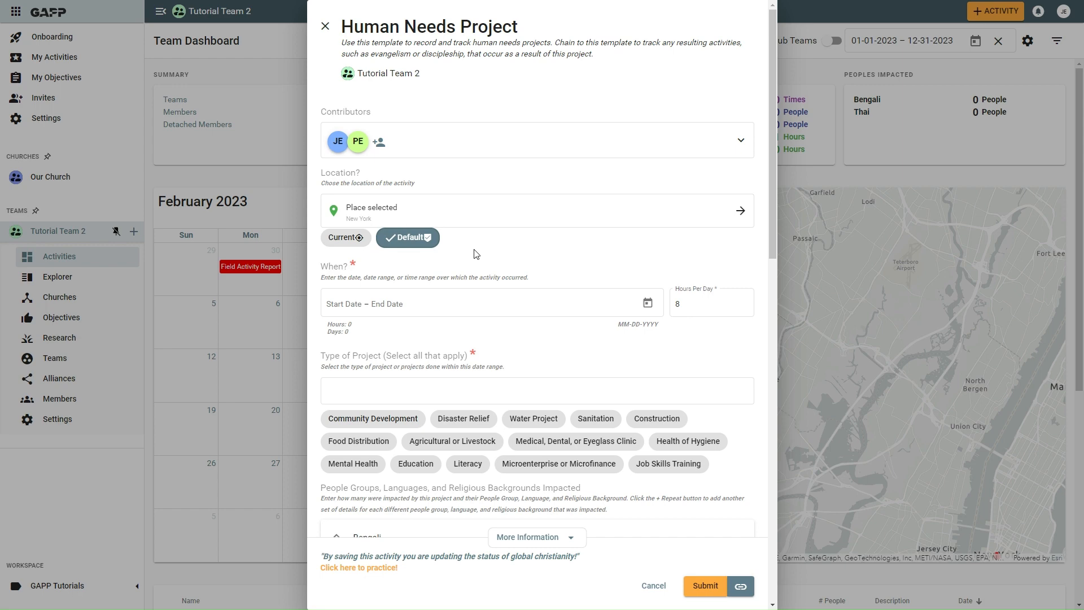
left_click(528, 212)
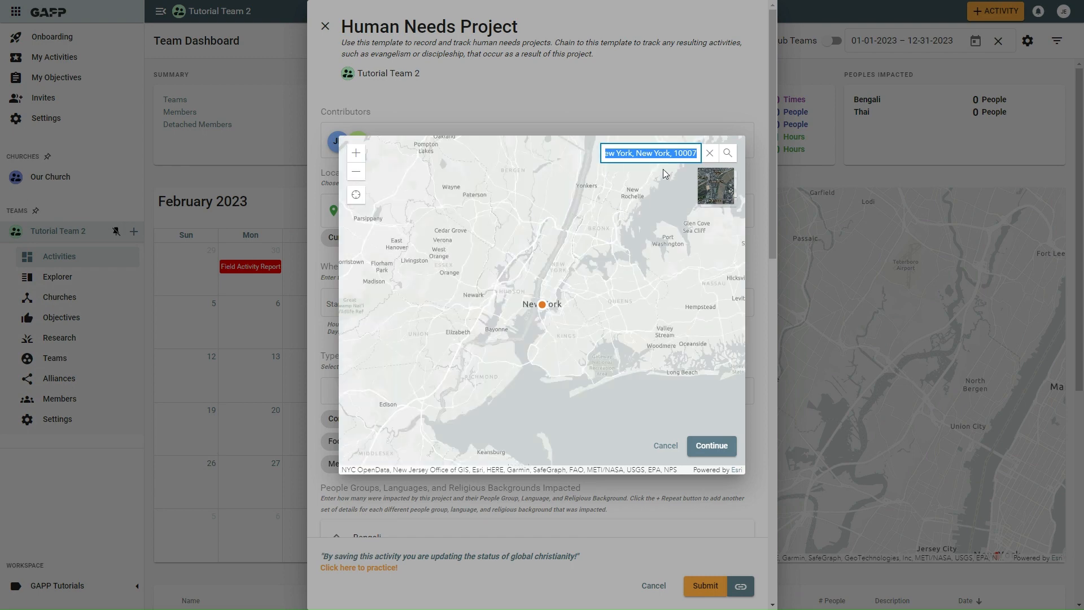
left_click_drag(480, 241, 550, 275)
scroll(513, 288, "up", 2)
scroll(512, 287, "up", 2)
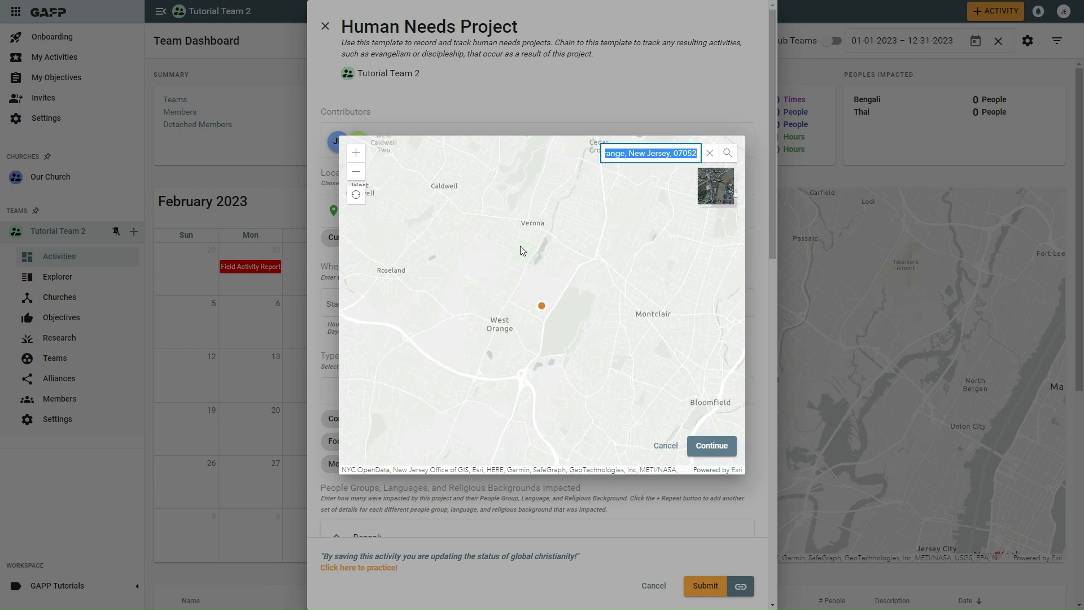
left_click(710, 446)
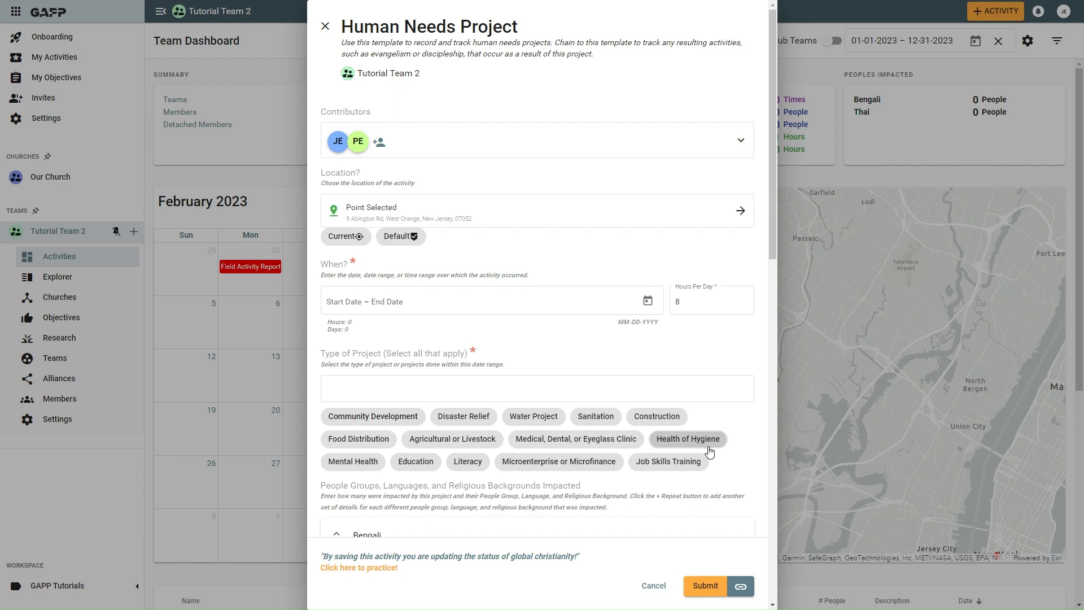
Set the activity's start and end dates to 02-01-2023 and choose Community Development as the project type
left_click(416, 302)
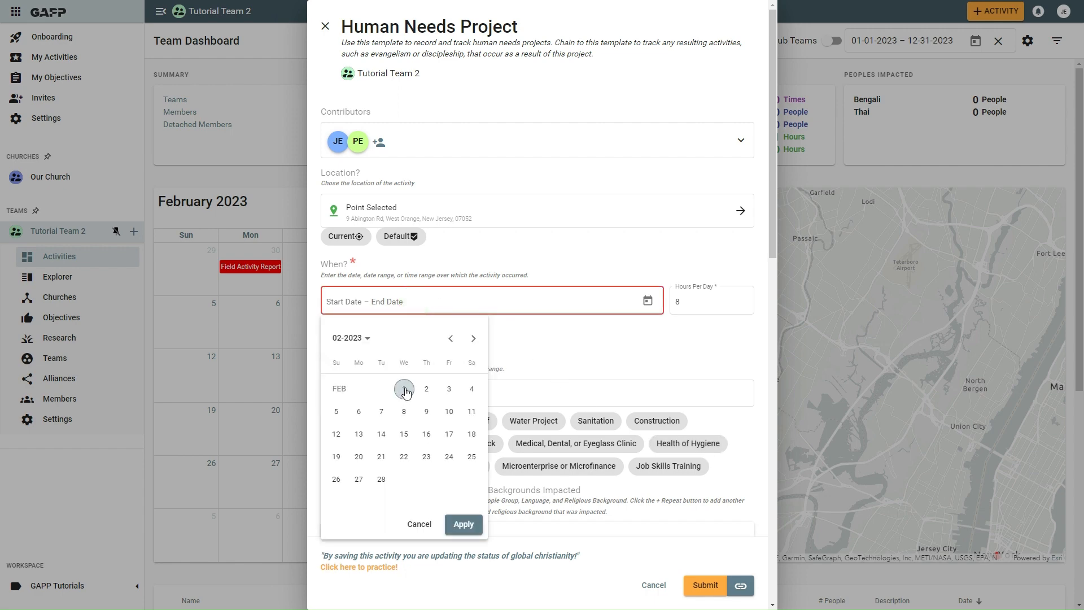
left_click(405, 389)
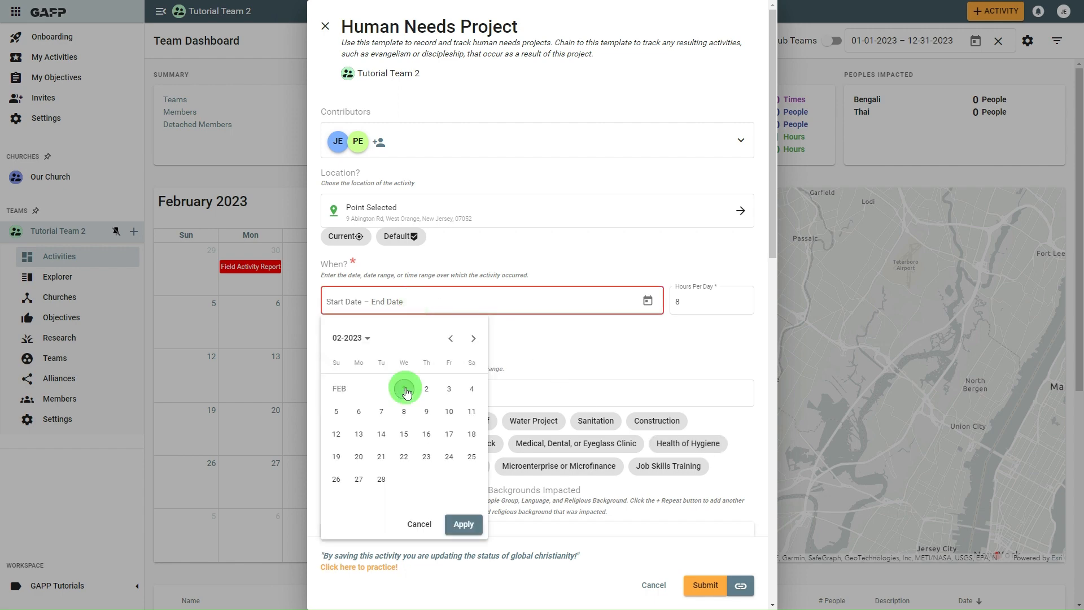
left_click(552, 363)
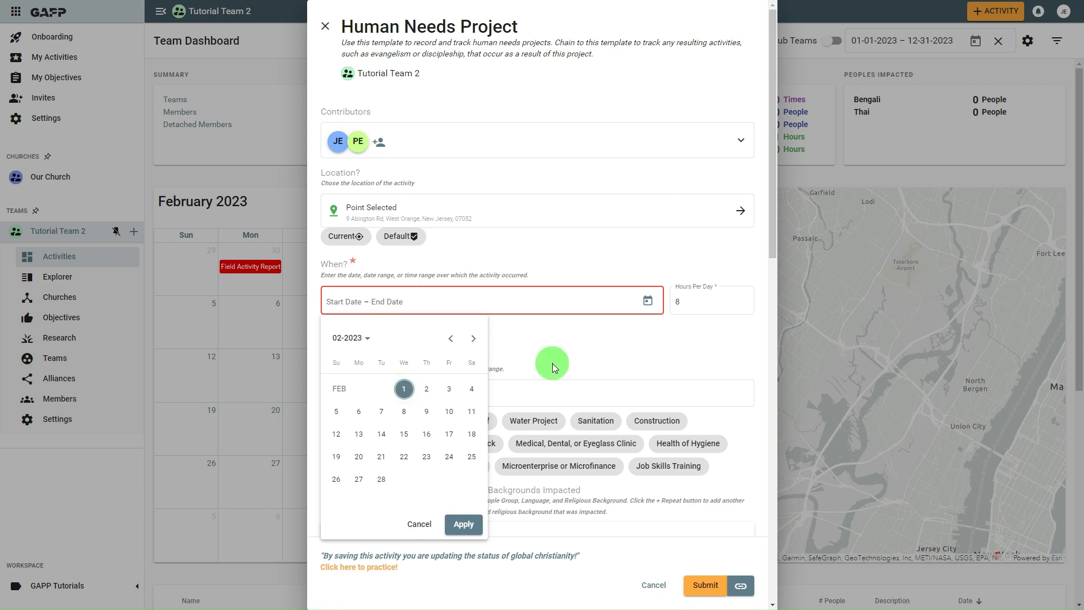
left_click(409, 301)
left_click(408, 391)
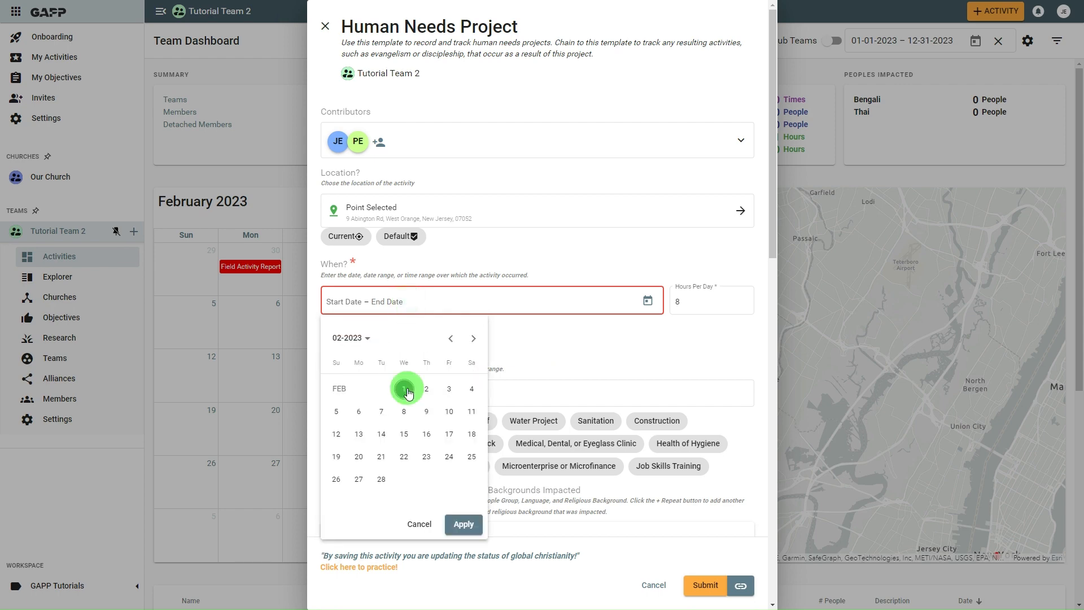
left_click(464, 524)
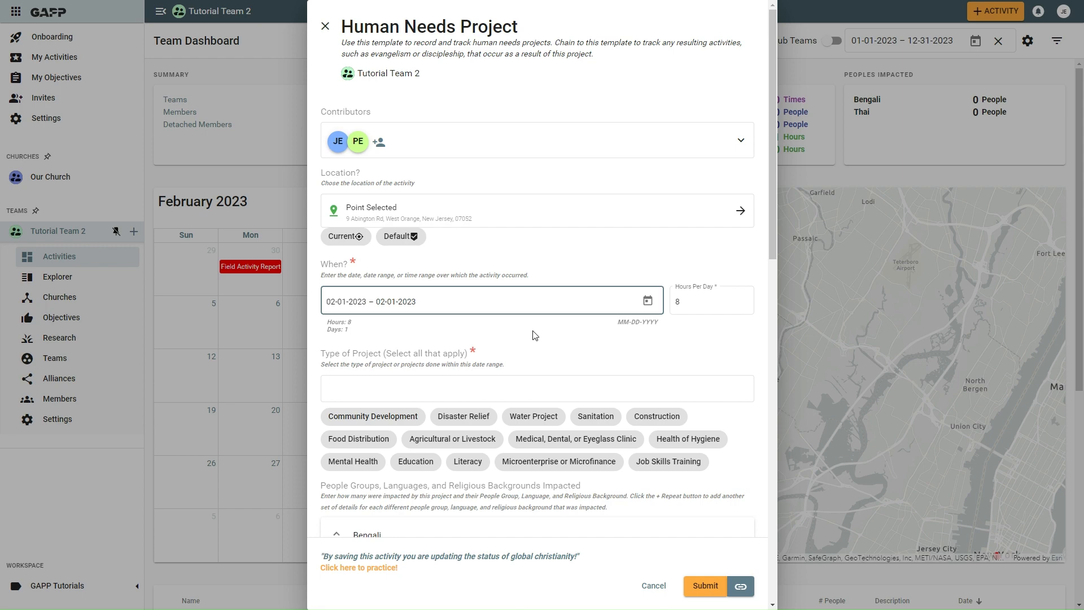
left_click(388, 418)
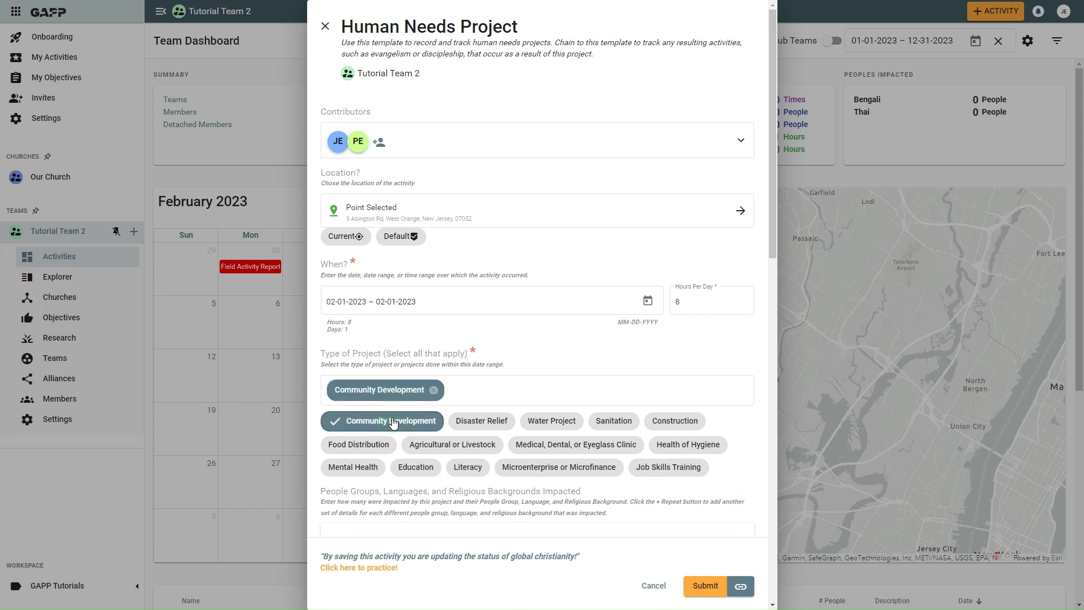
Enter 10 individuals impacted for the first people group entry, and reduce the number by one to 9
scroll(393, 424, "down", 4)
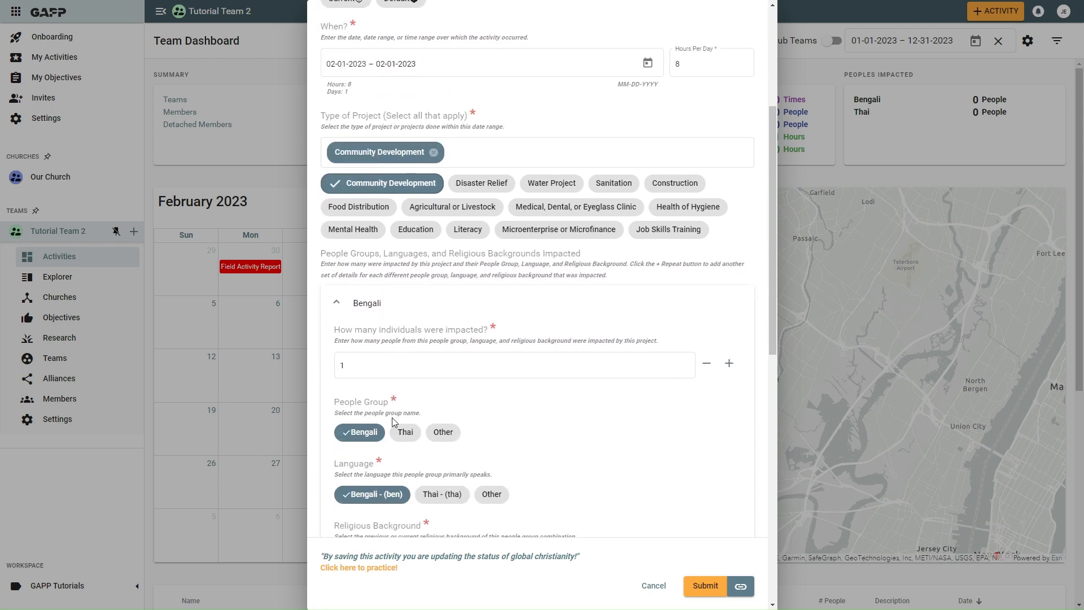
scroll(394, 423, "down", 3)
scroll(612, 115, "up", 1)
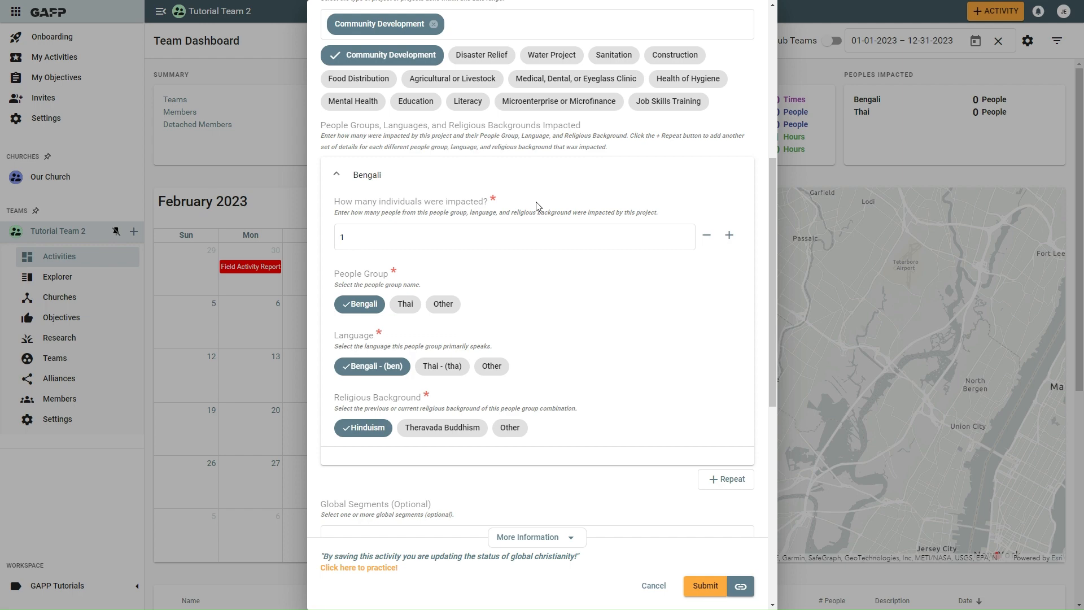
left_click(522, 236)
type("0")
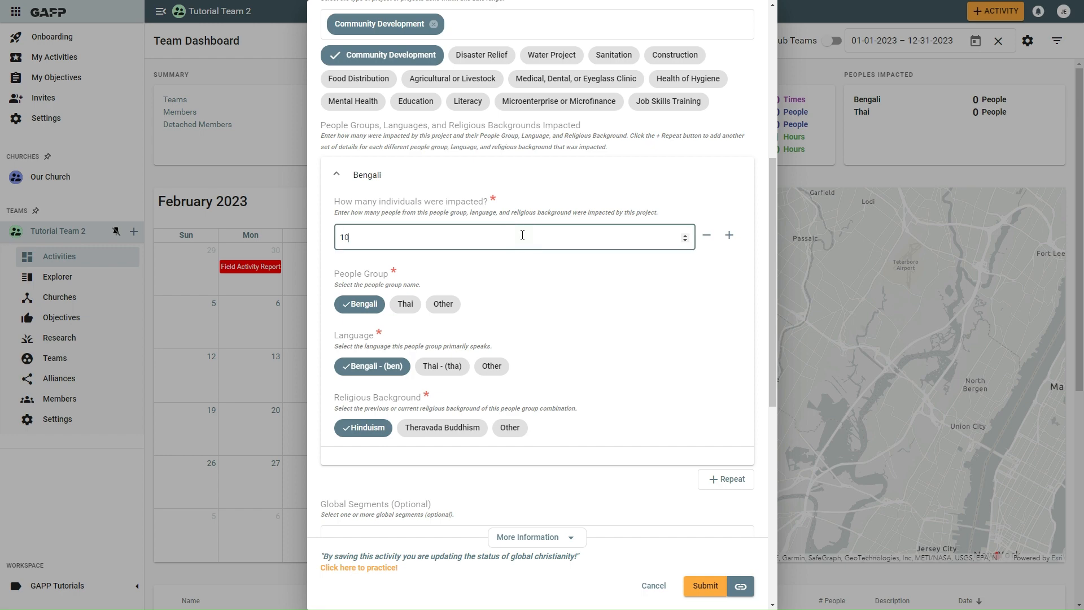
left_click(707, 236)
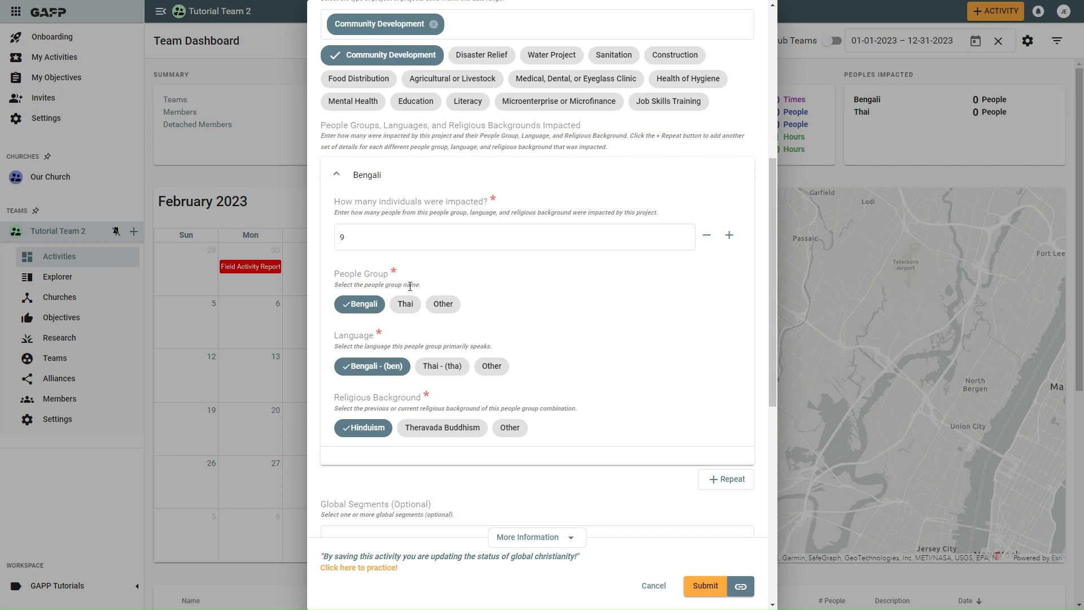
Change the entry's people group to Afar by searching for "afar" among the other people groups
left_click(448, 307)
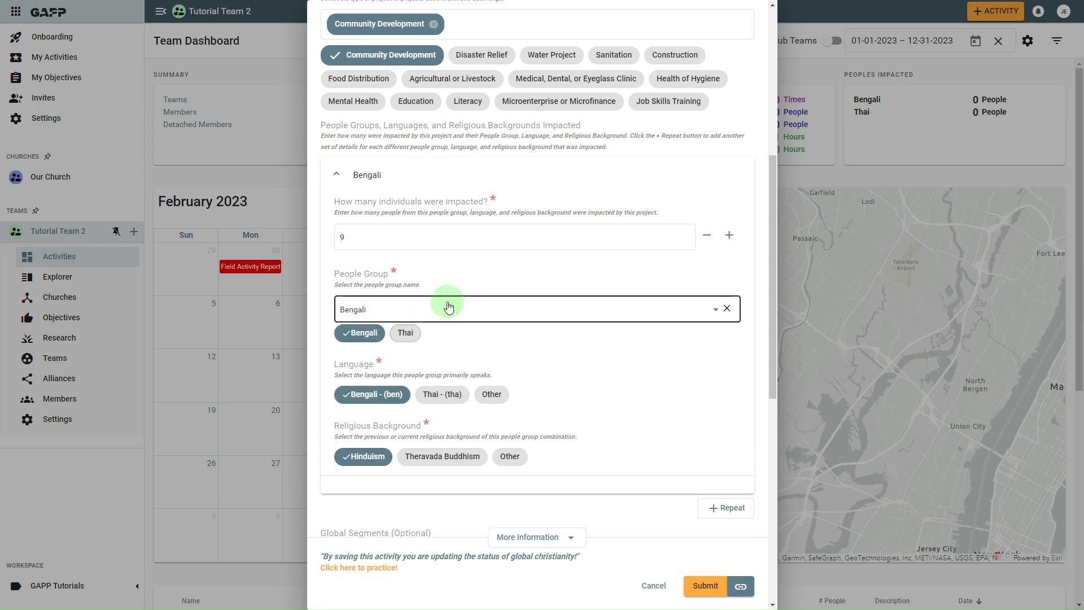
left_click(479, 310)
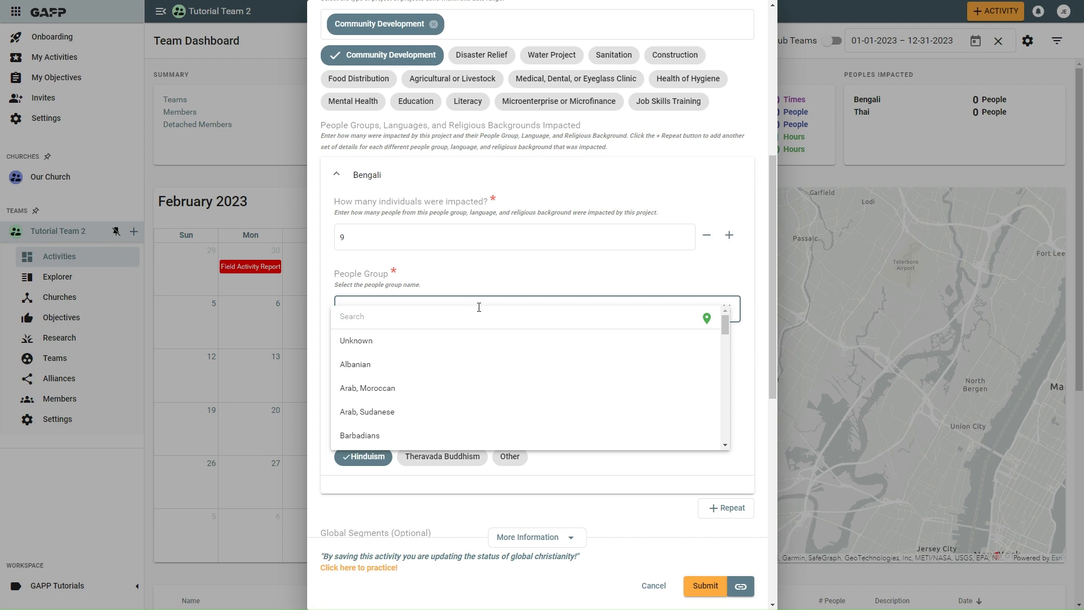
left_click(479, 307)
type("afar")
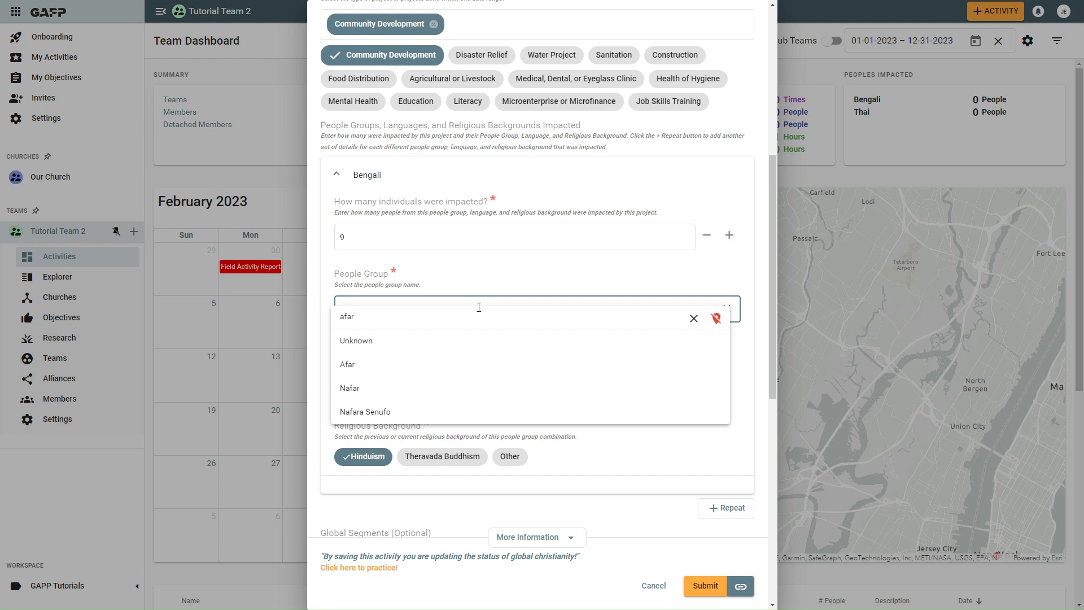
left_click(434, 363)
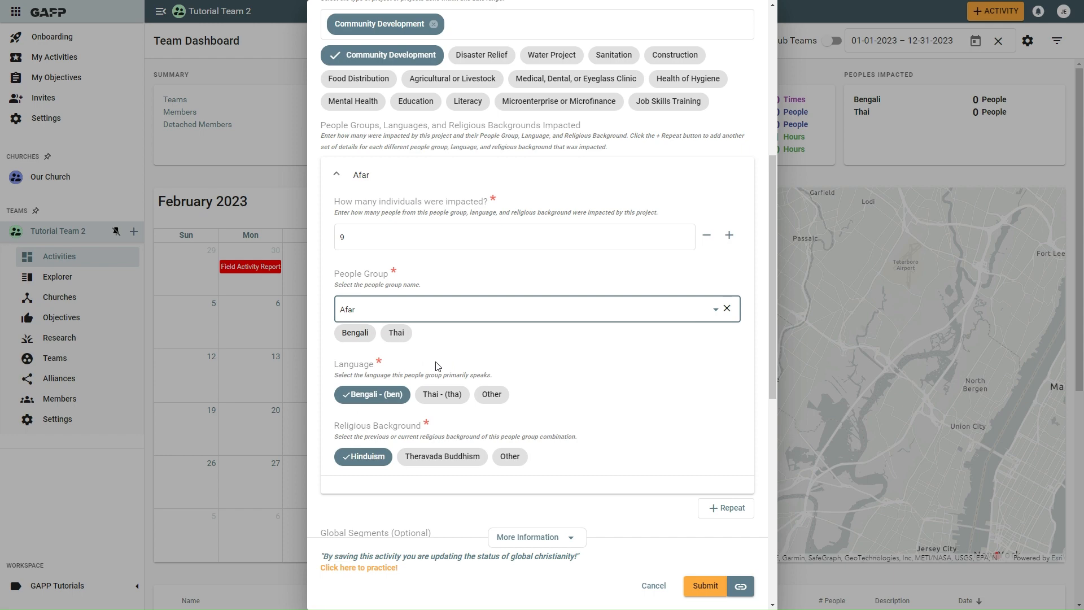
Change the entry's language to Afar - (aar) by searching for "afar" among the other languages
left_click(497, 395)
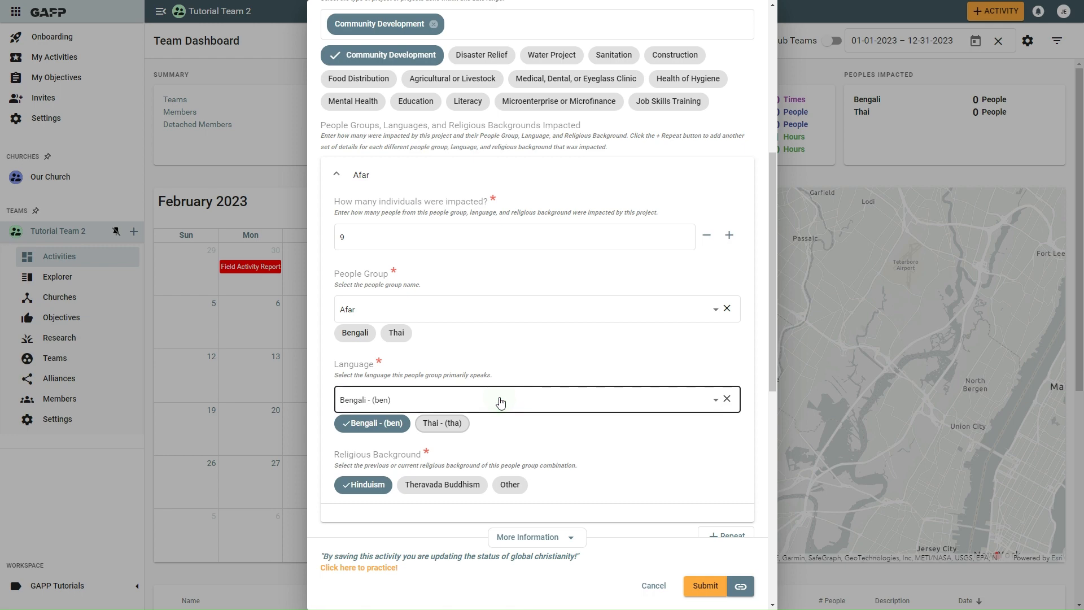
left_click(534, 400)
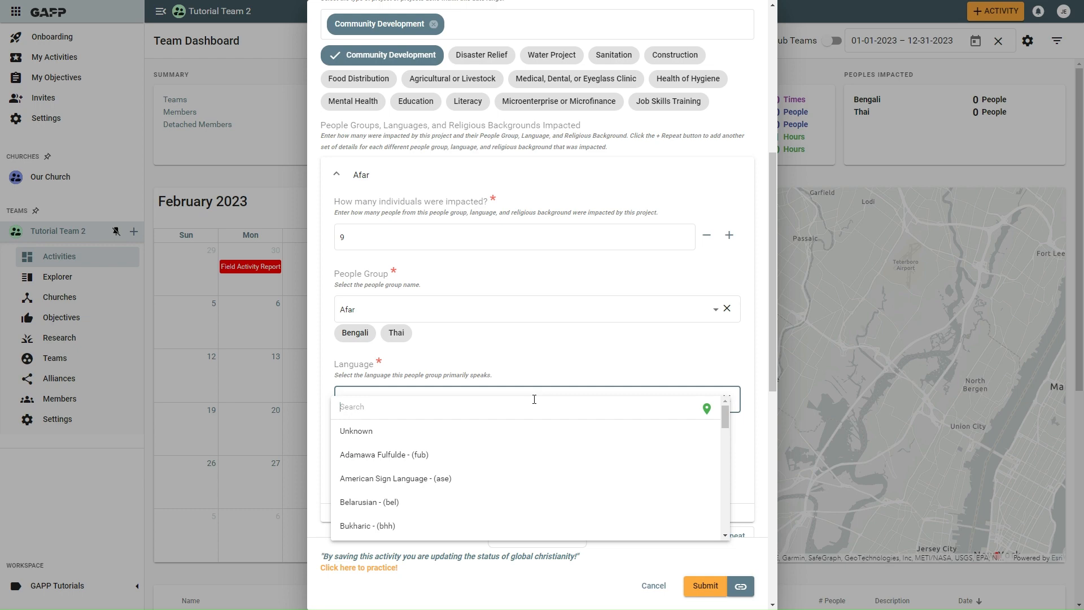
left_click(534, 399)
type("afar")
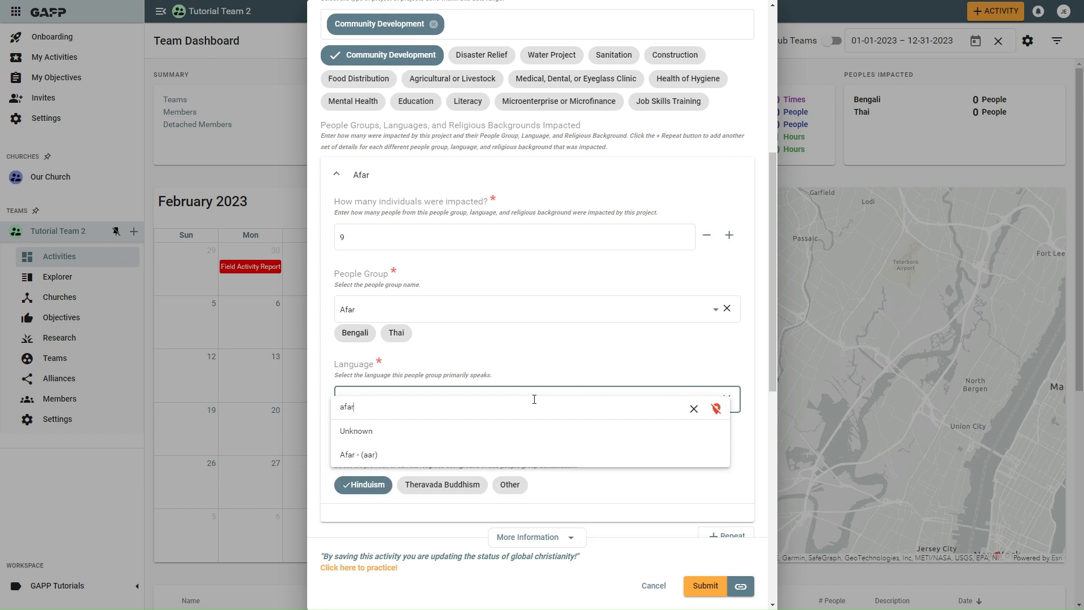
left_click(469, 453)
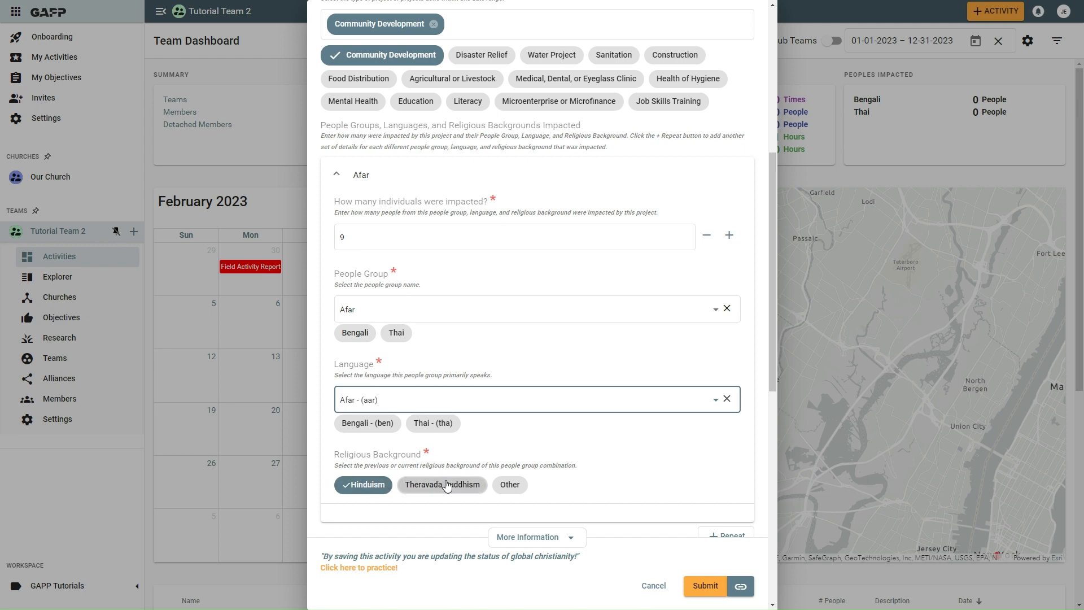
Change the entry's religious background to Sunni Islam by searching for "isl" among the other religions
left_click(511, 486)
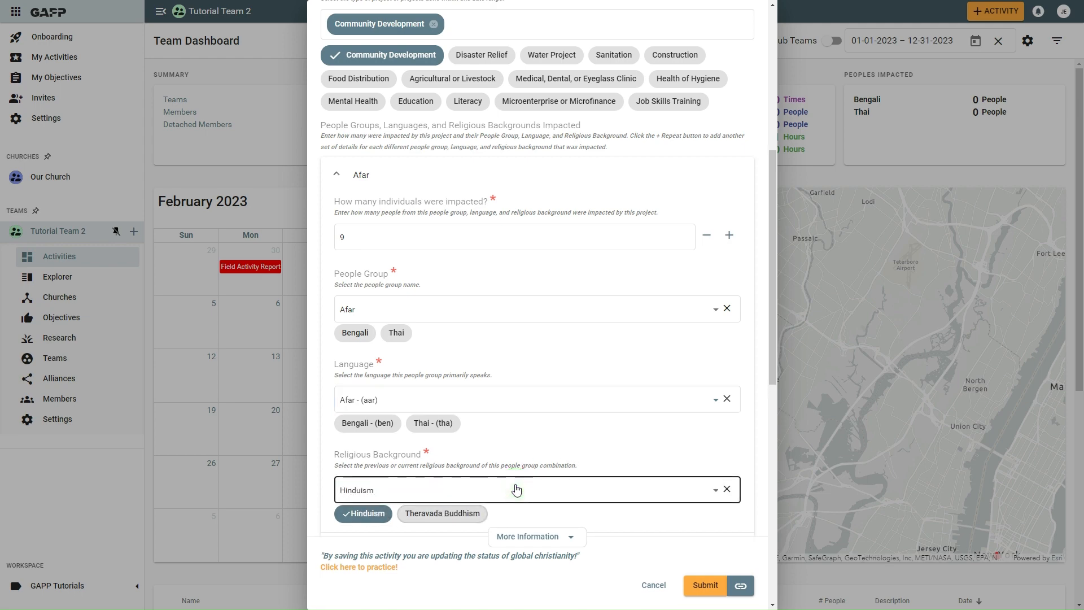
left_click(531, 494)
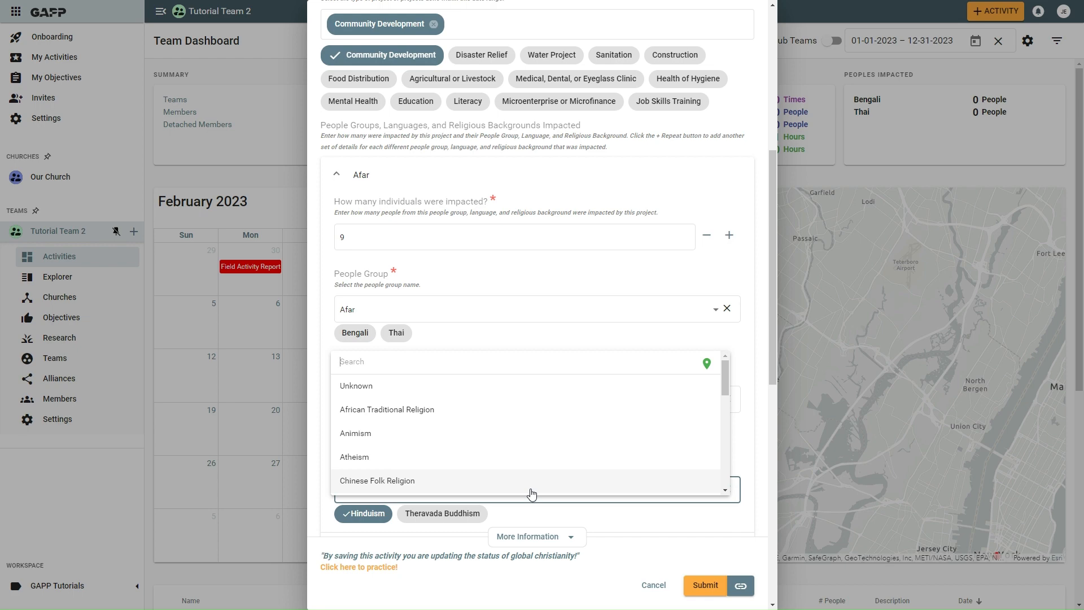
left_click(514, 362)
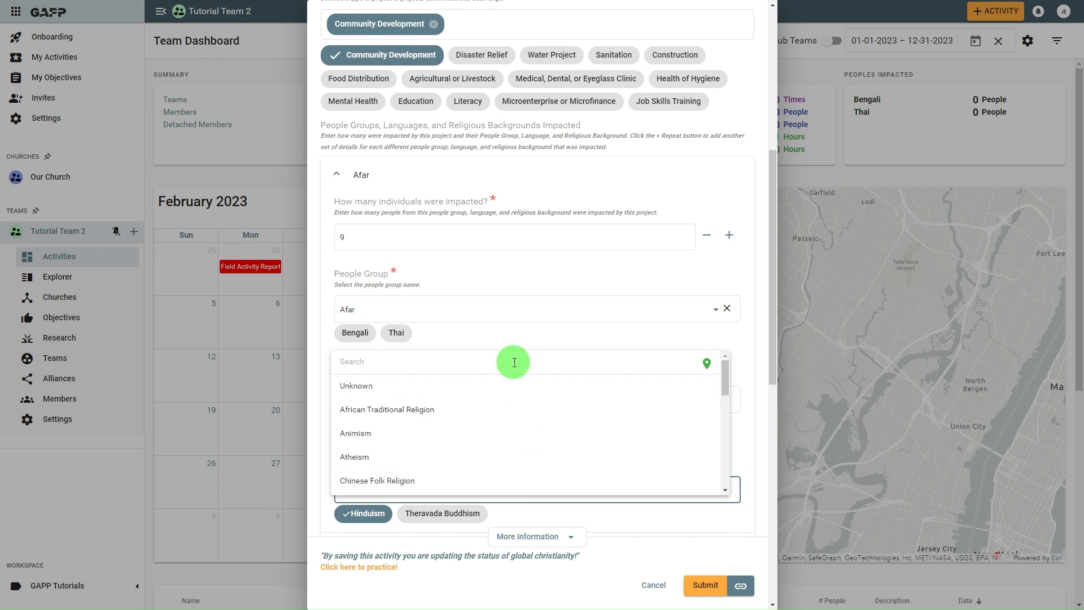
type("isl")
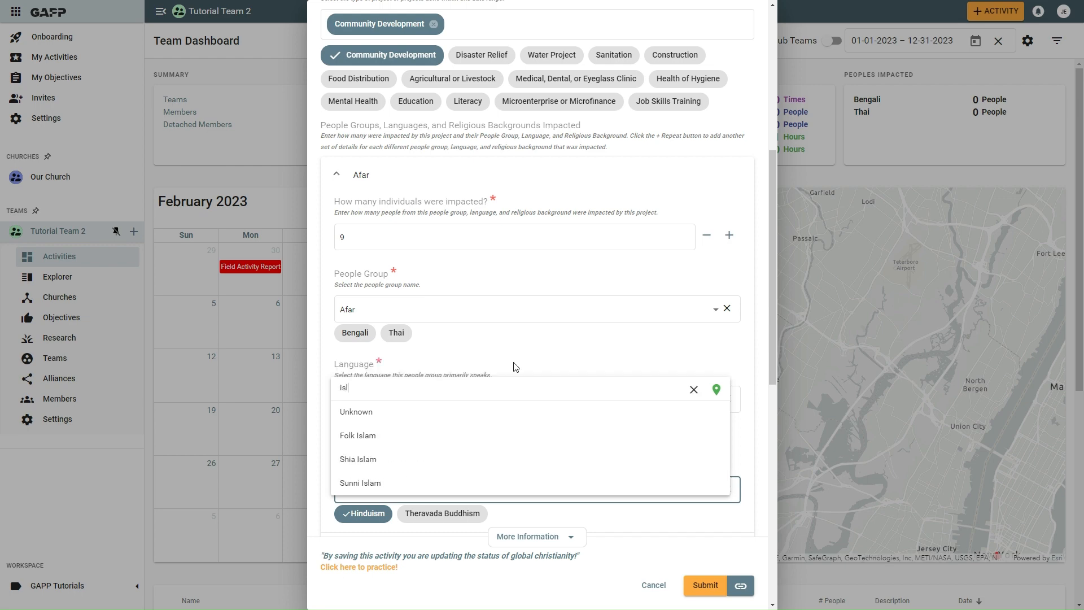
left_click(429, 484)
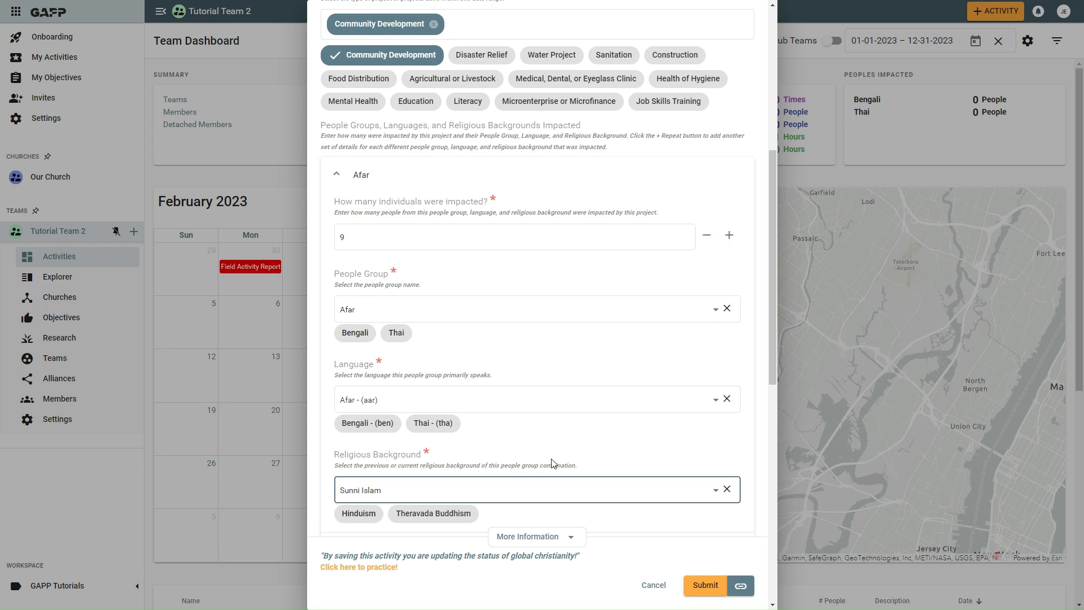
Add a second impacted people group entry with Thai, Thai - (tha), Theravada Buddhism and 15 individuals
scroll(552, 463, "down", 3)
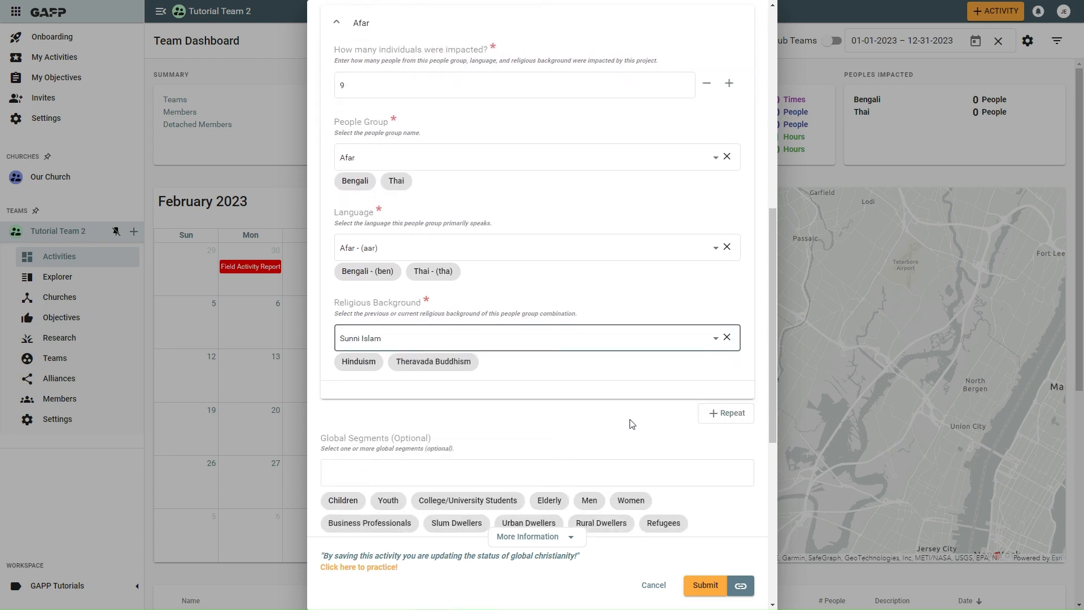
left_click(727, 418)
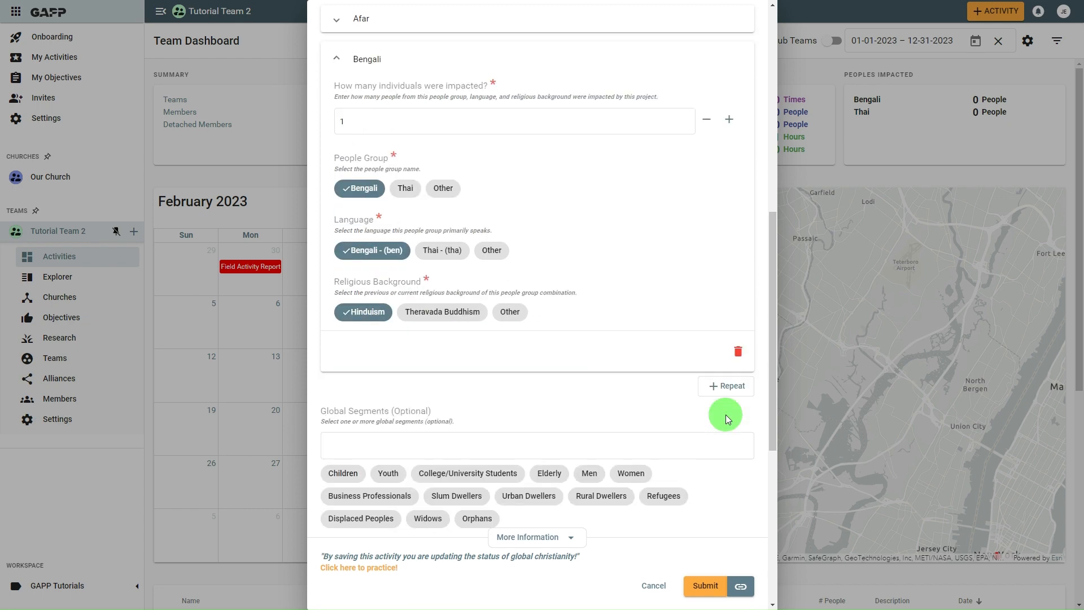
left_click(407, 189)
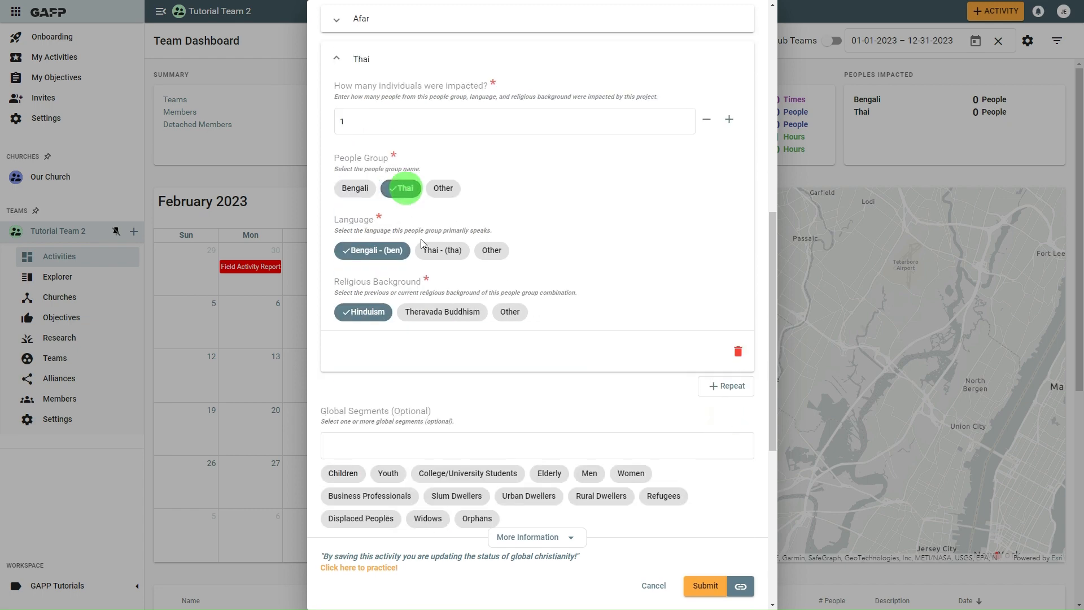
left_click(432, 250)
left_click(435, 313)
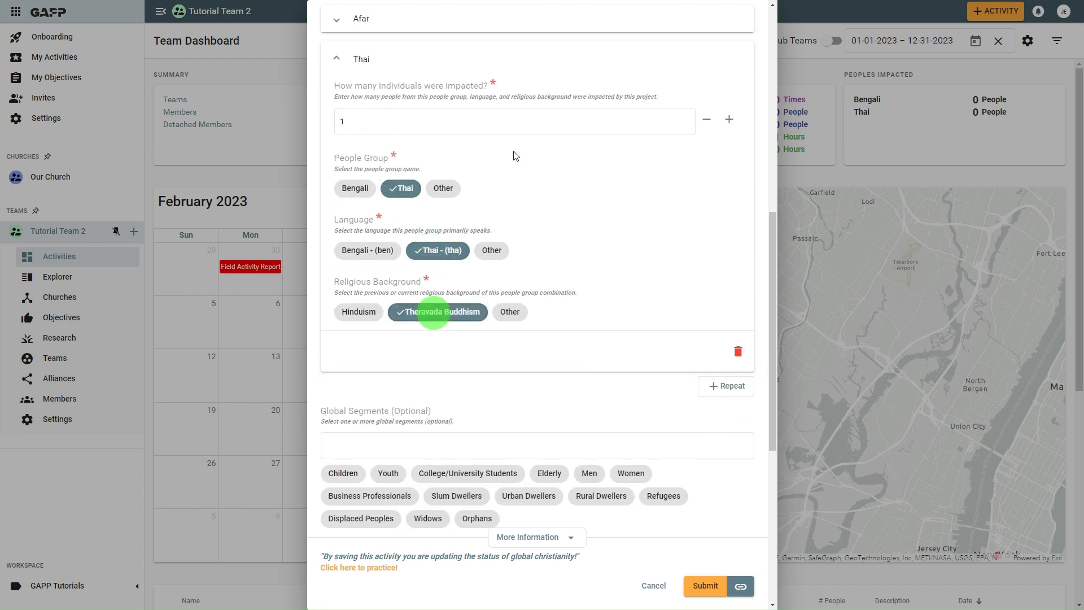
left_click(535, 118)
type("5")
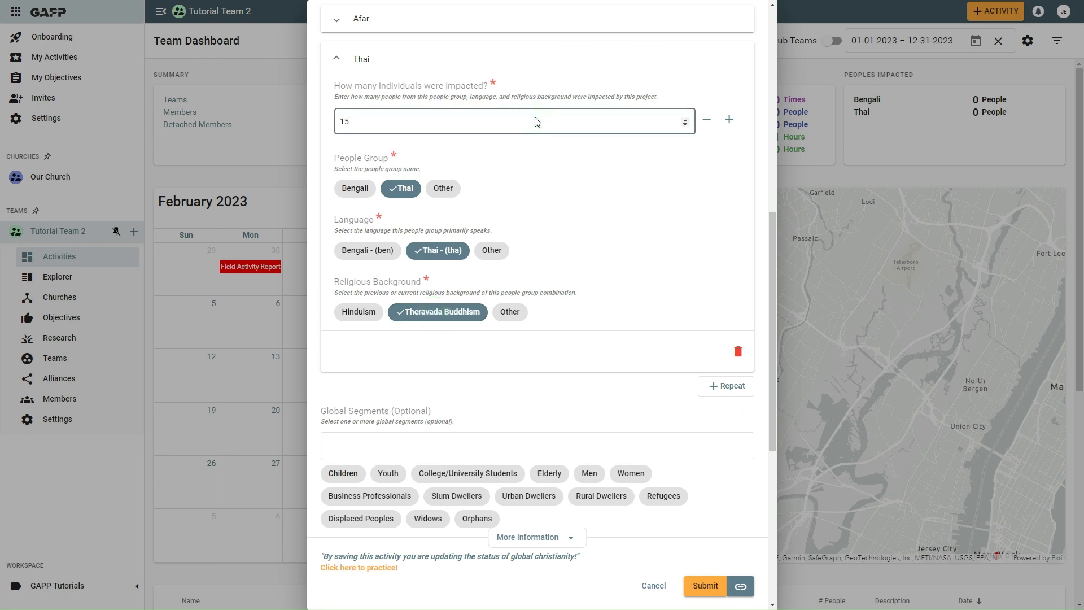
Submit the activity with the Urban Dwellers global segment and the comment "Details...."
scroll(567, 335, "down", 3)
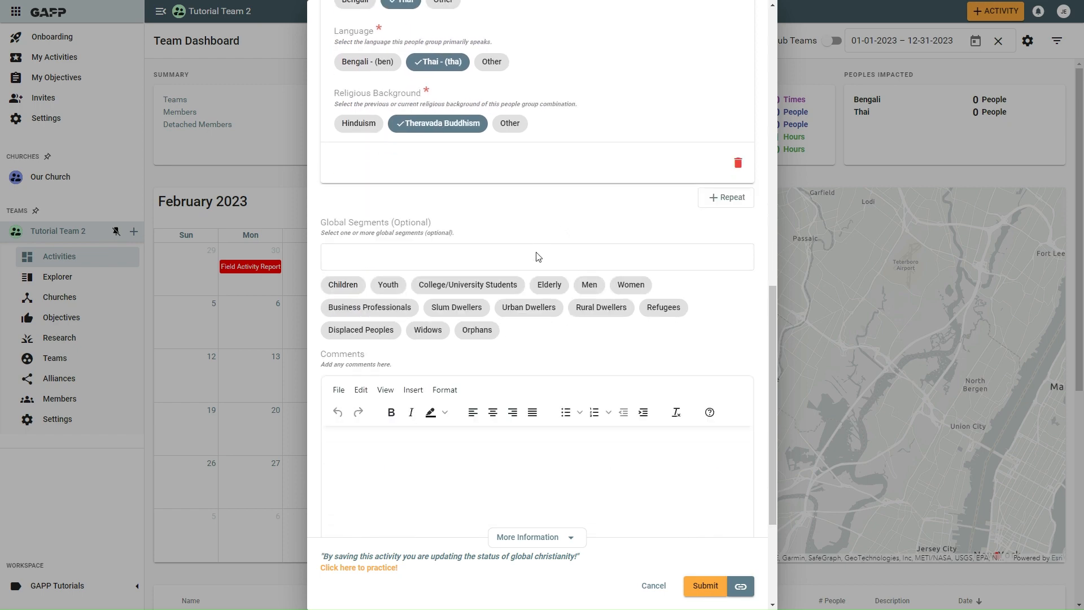
left_click(529, 308)
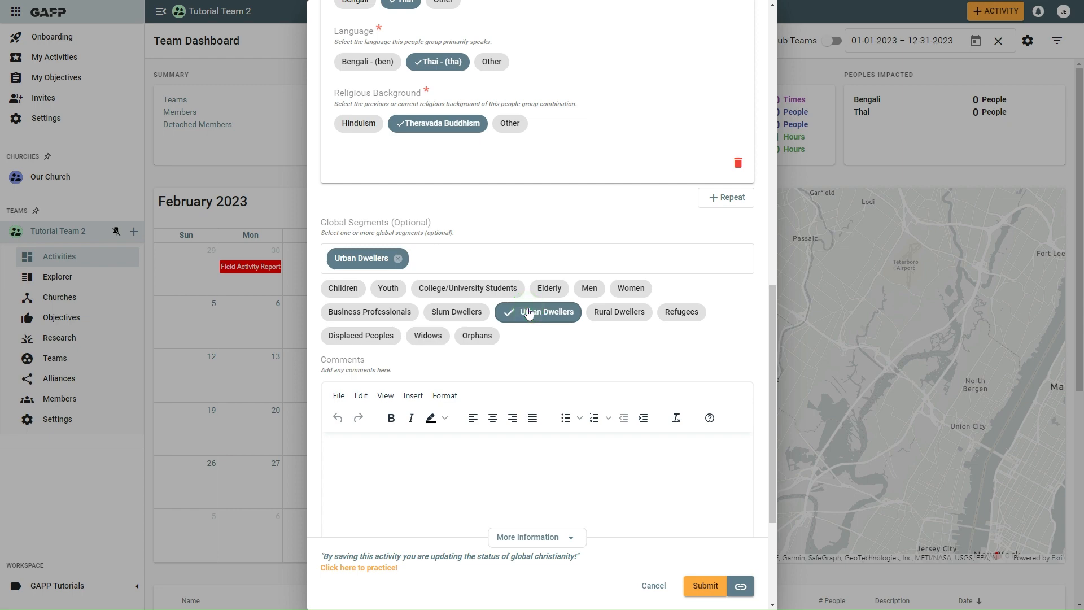
scroll(528, 313, "down", 2)
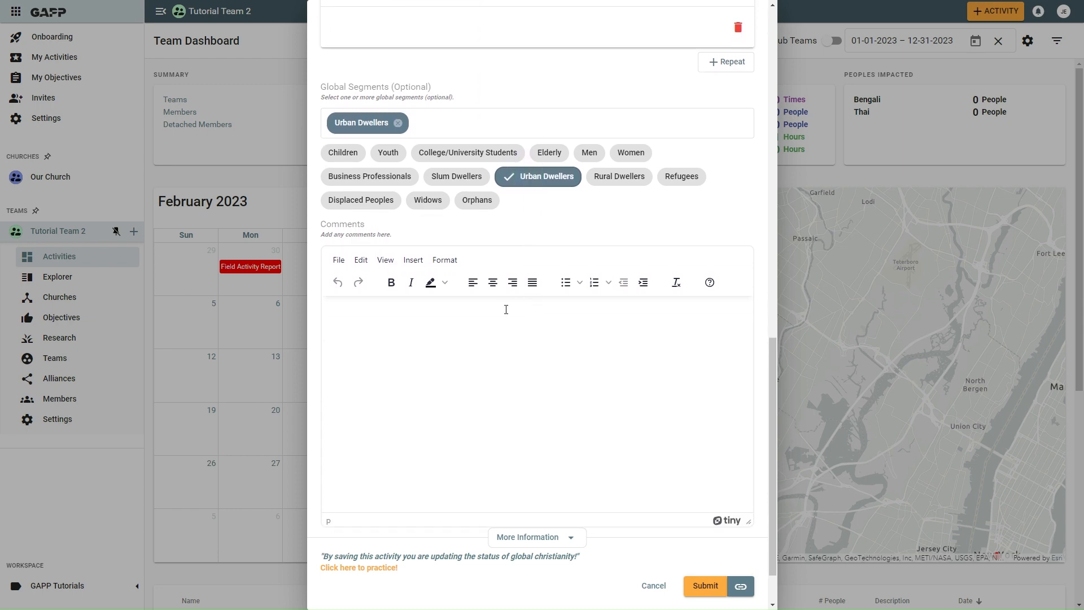
left_click(506, 309)
type("Details....")
left_click(706, 587)
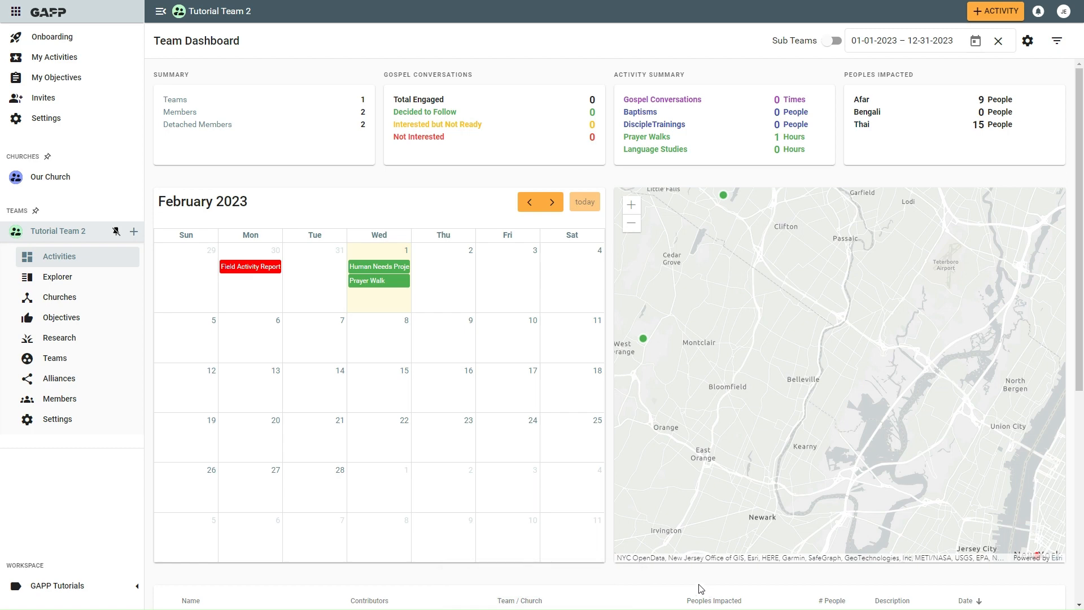
Edit the February 1 Human Needs Project activity, changing its Afar entry to Thai, Thai - (tha) and Theravada Buddhism, and save it
left_click(391, 270)
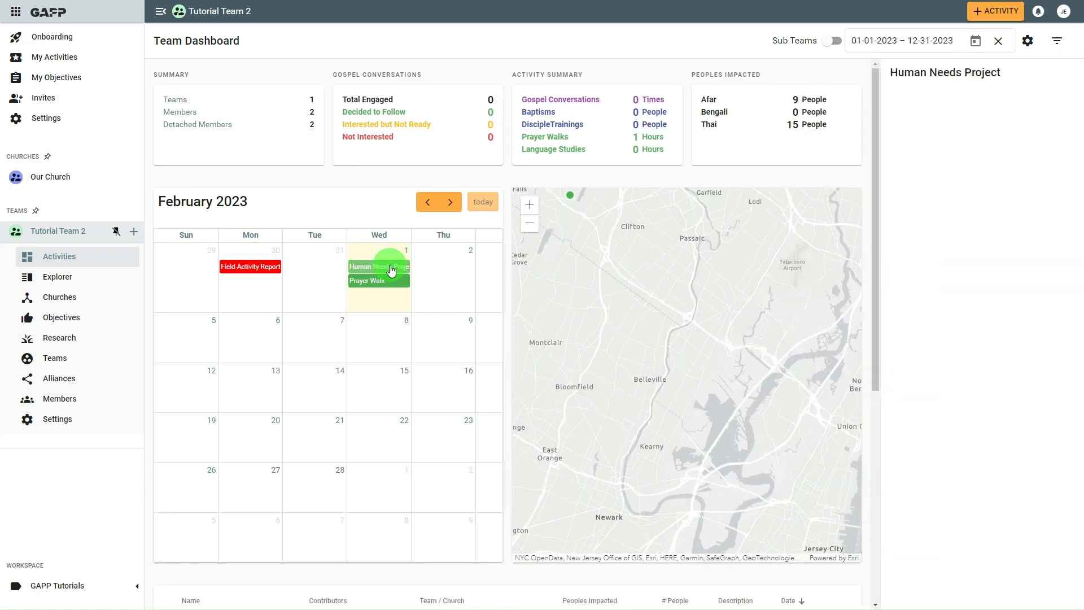
left_click(888, 104)
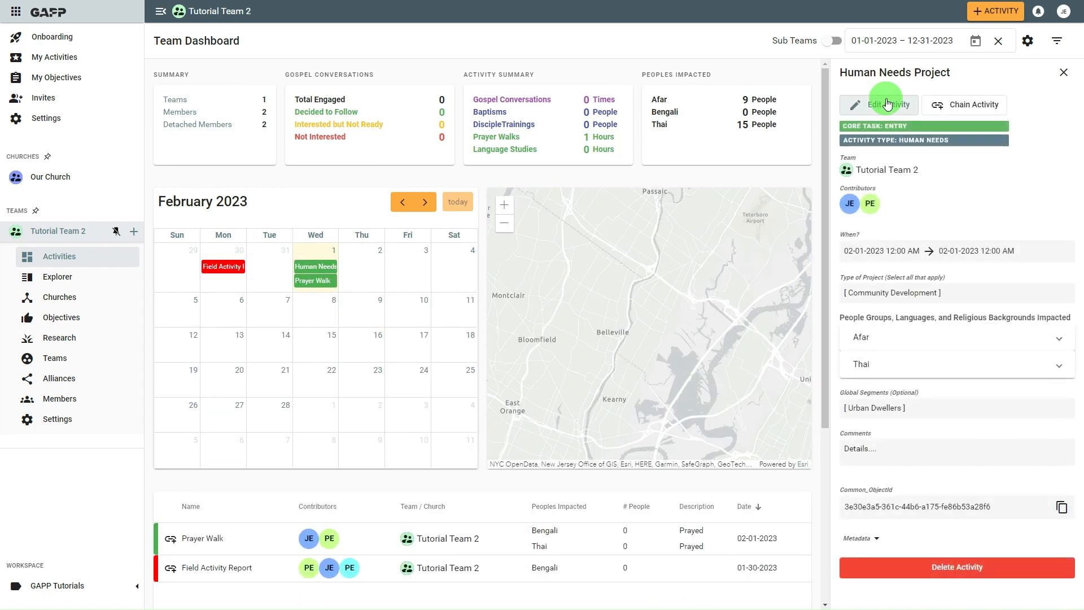
scroll(509, 324, "down", 6)
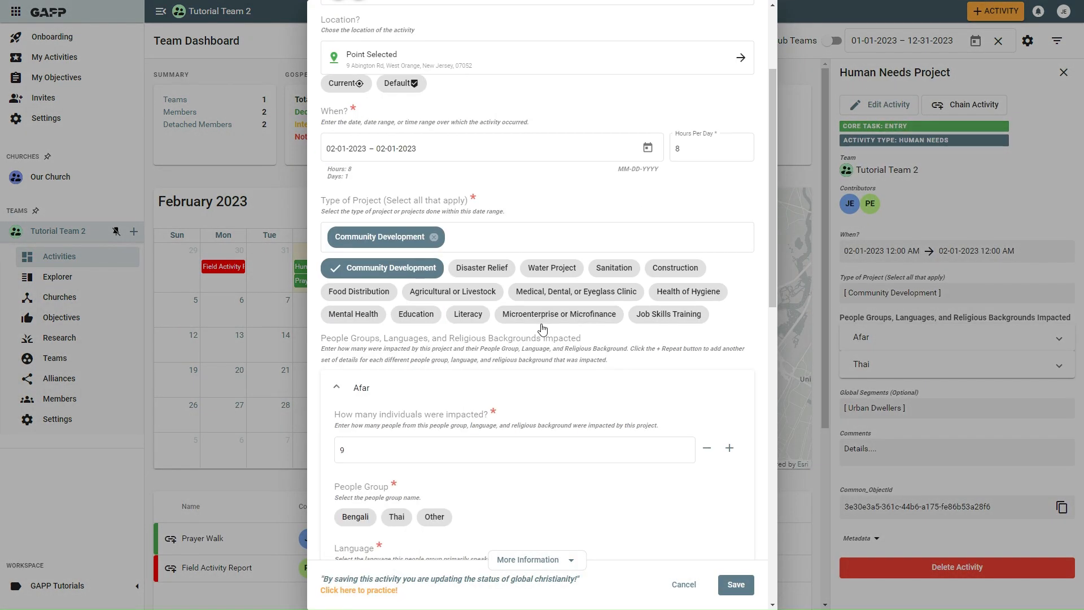
left_click(390, 316)
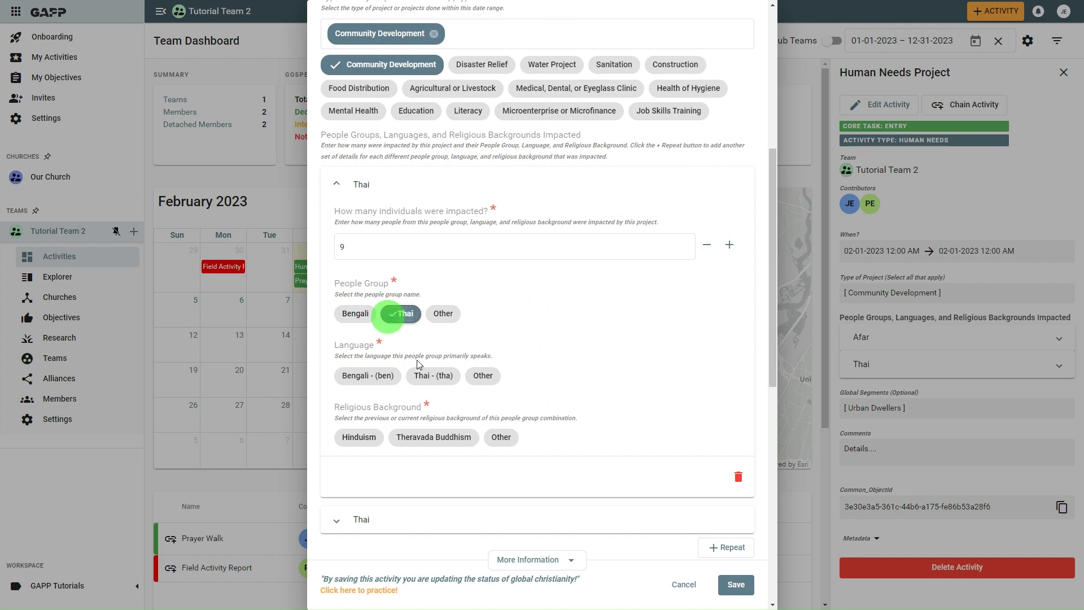
left_click(424, 377)
left_click(423, 444)
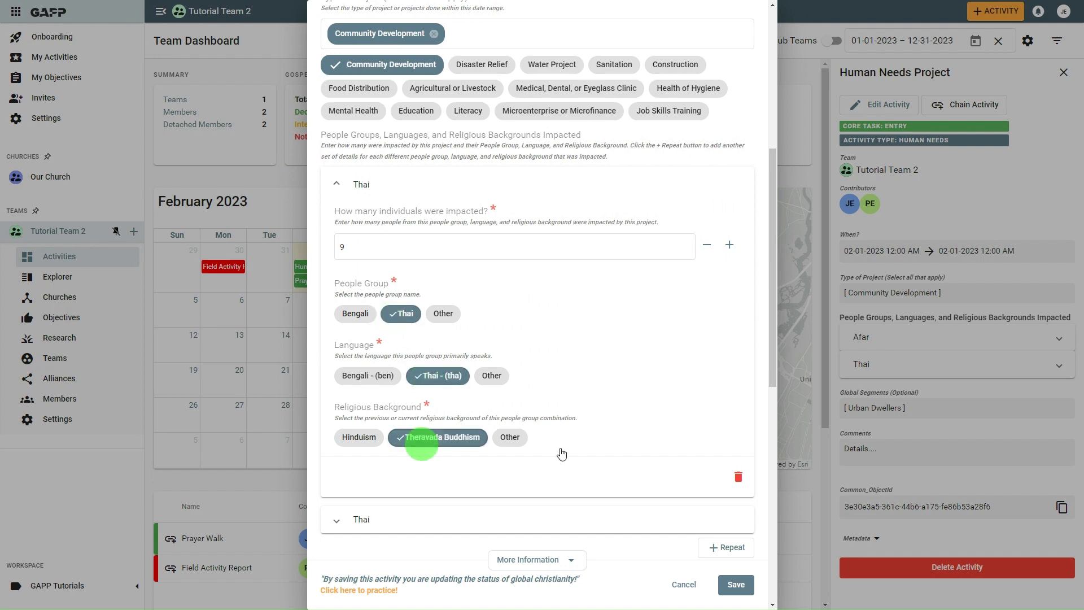
left_click(738, 587)
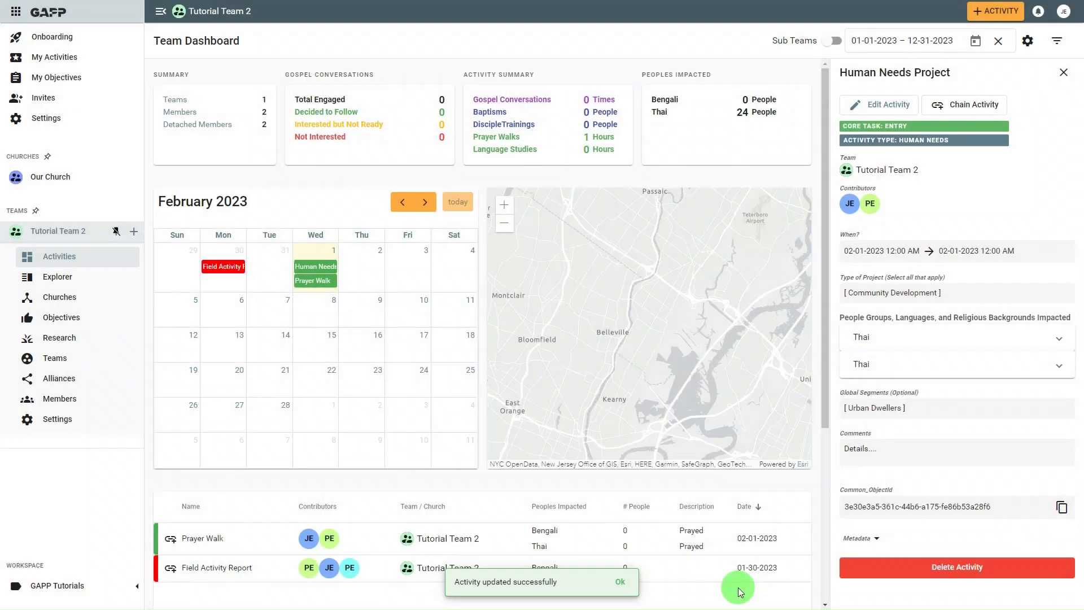